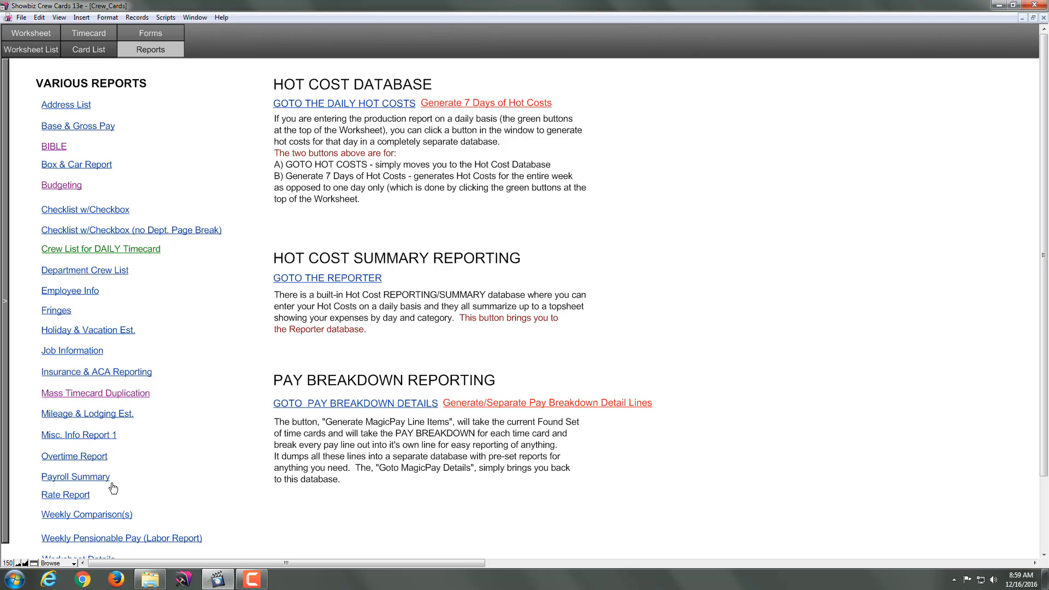
Step: Open the Overtime Report list and save its browsed records to the desktop as an Excel workbook named "my repo"
left_click(92, 461)
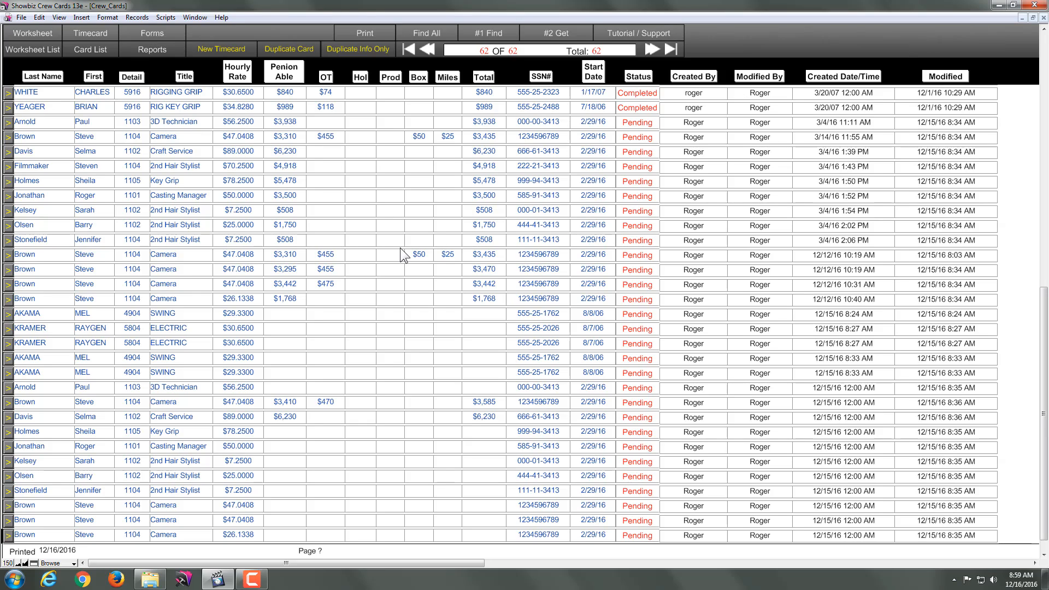
left_click(23, 18)
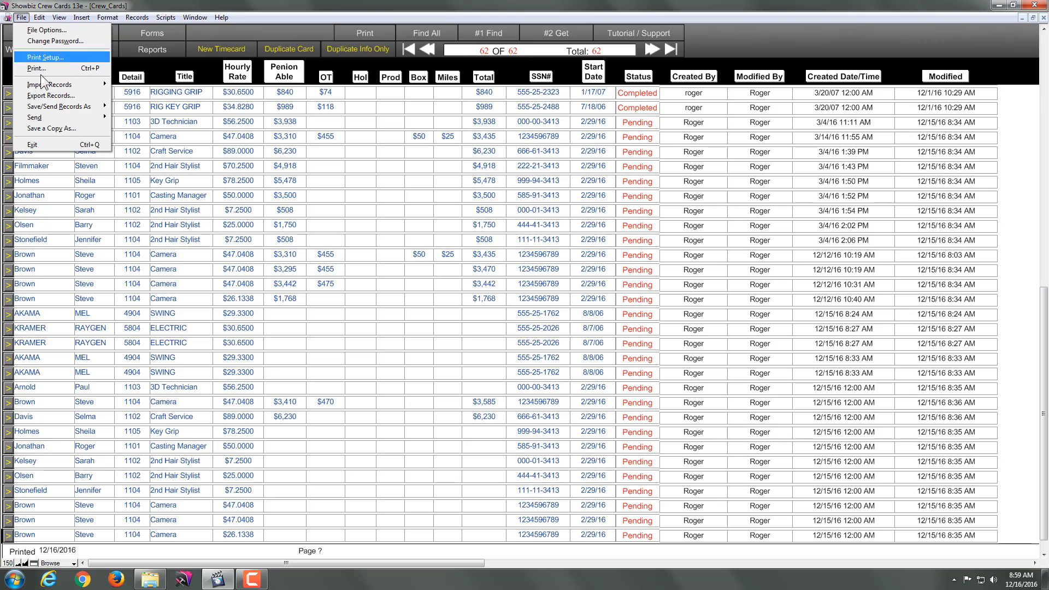
mouse_move(50, 103)
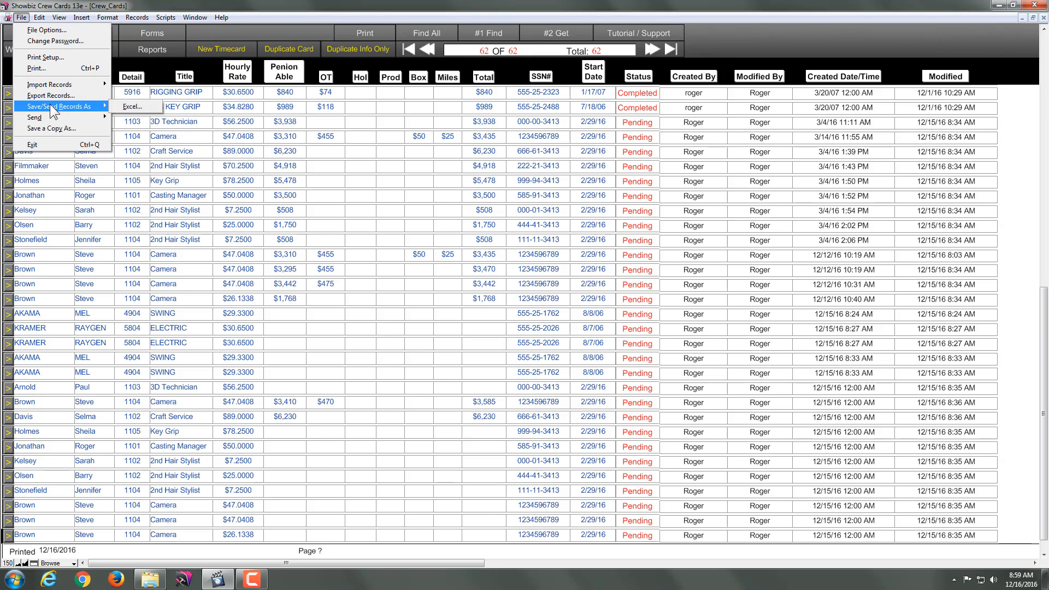
left_click(123, 106)
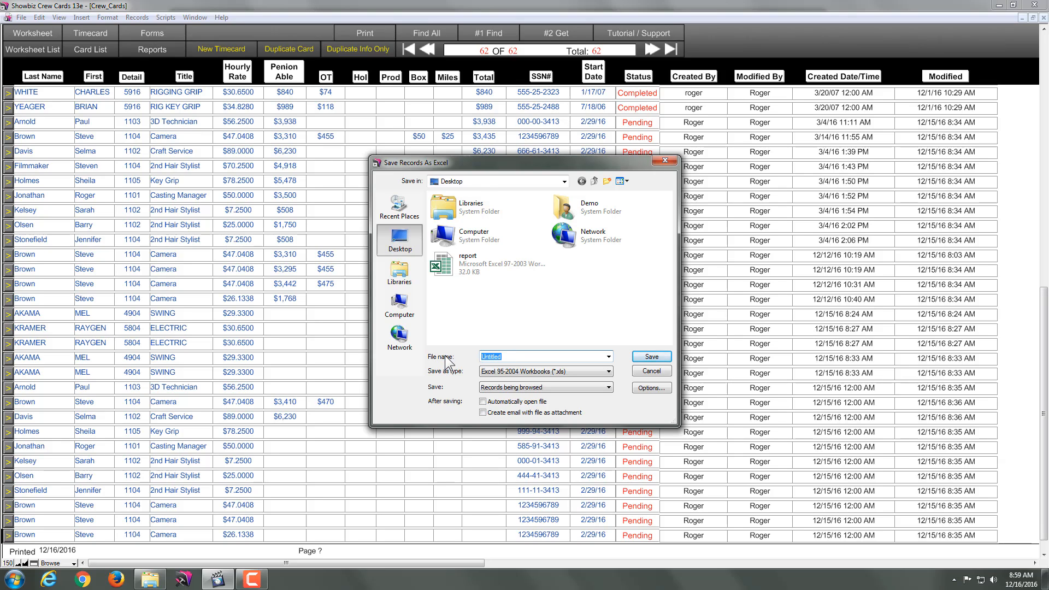
type("my report")
left_click(651, 357)
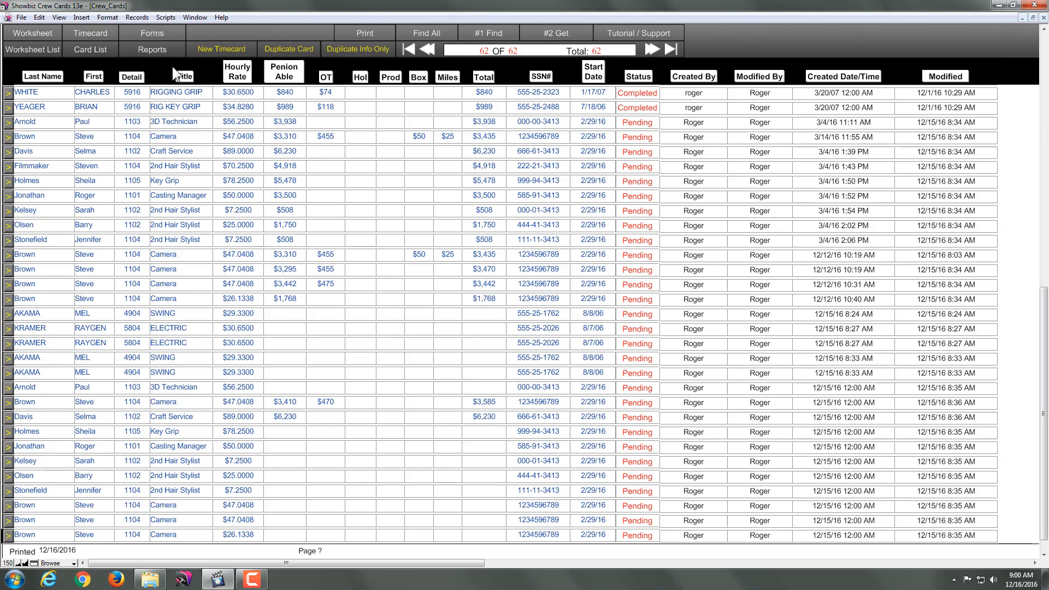
Step: Generate the separate pay breakdown detail lines from the reports page and find those with week ending 10/4/2014
left_click(152, 50)
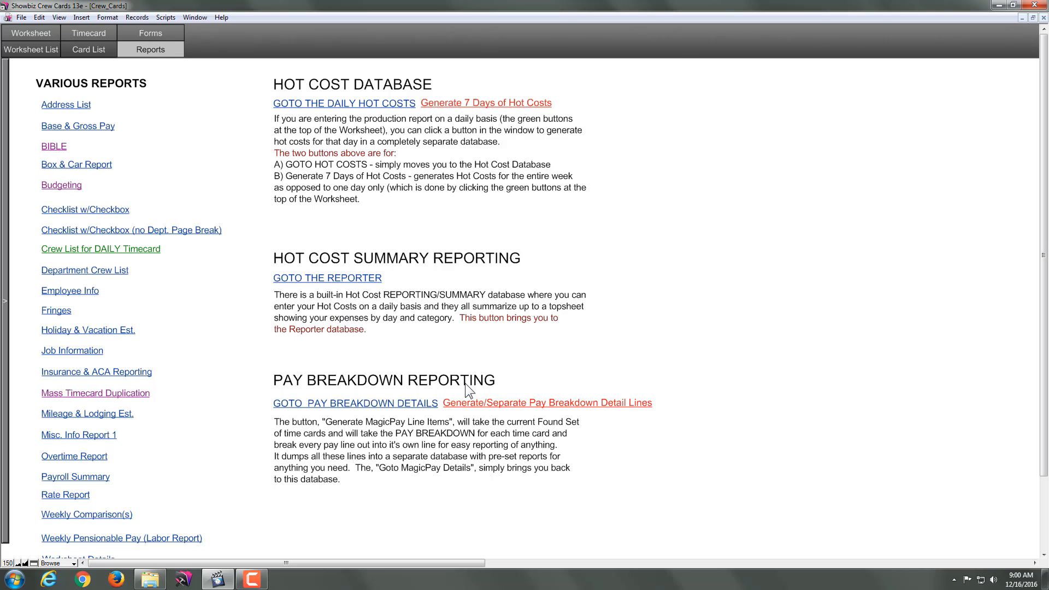
left_click(480, 411)
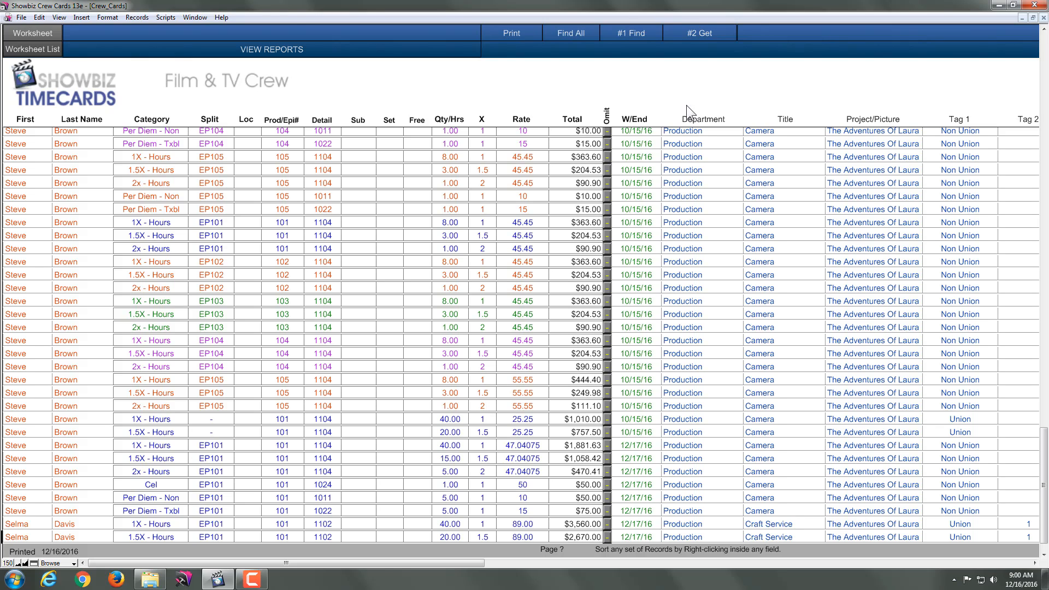
left_click(630, 36)
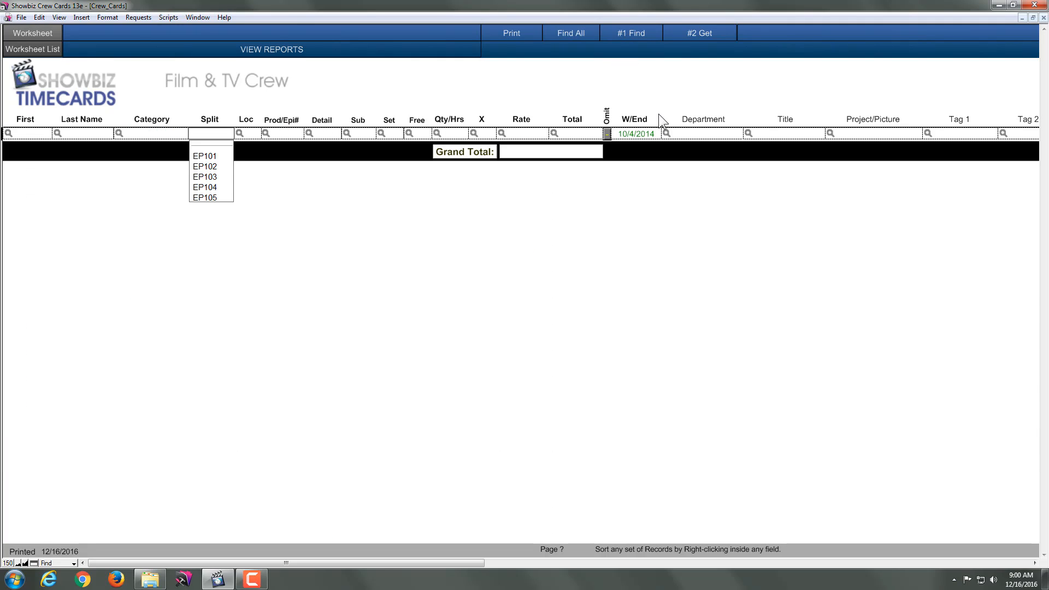
left_click(693, 39)
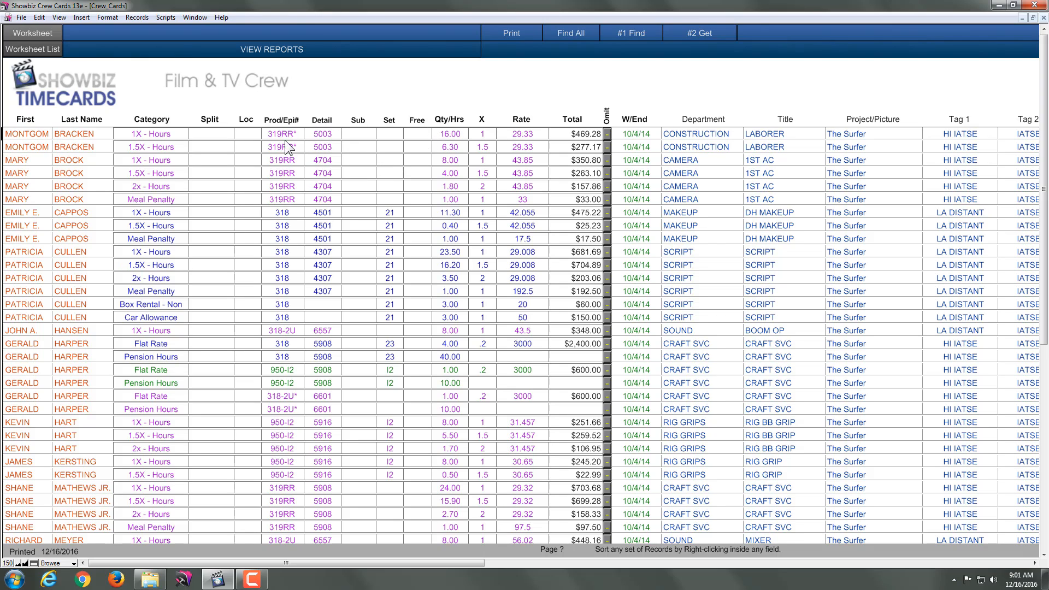
left_click(22, 19)
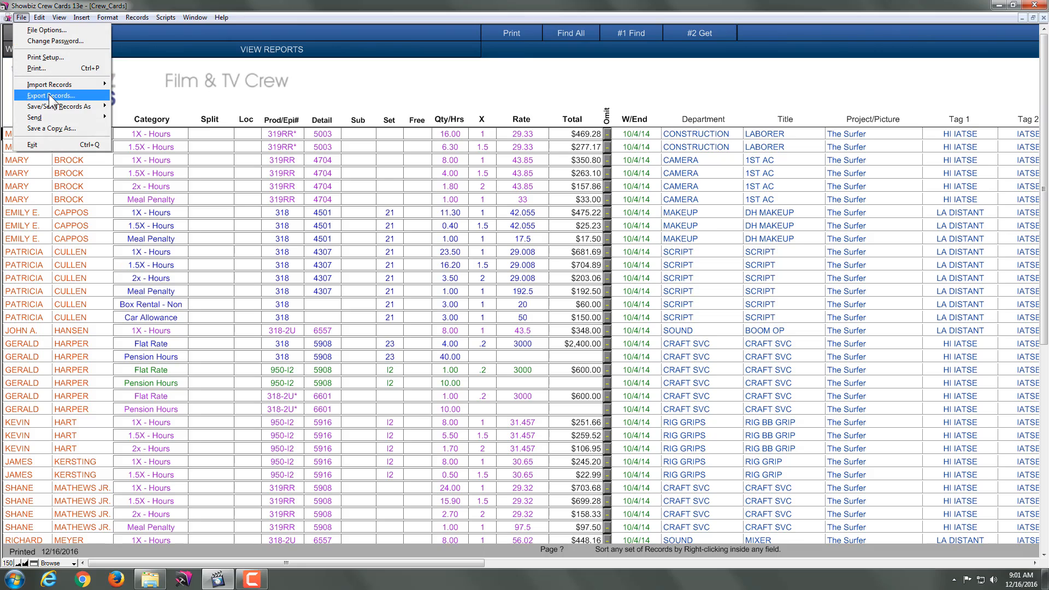
mouse_move(53, 103)
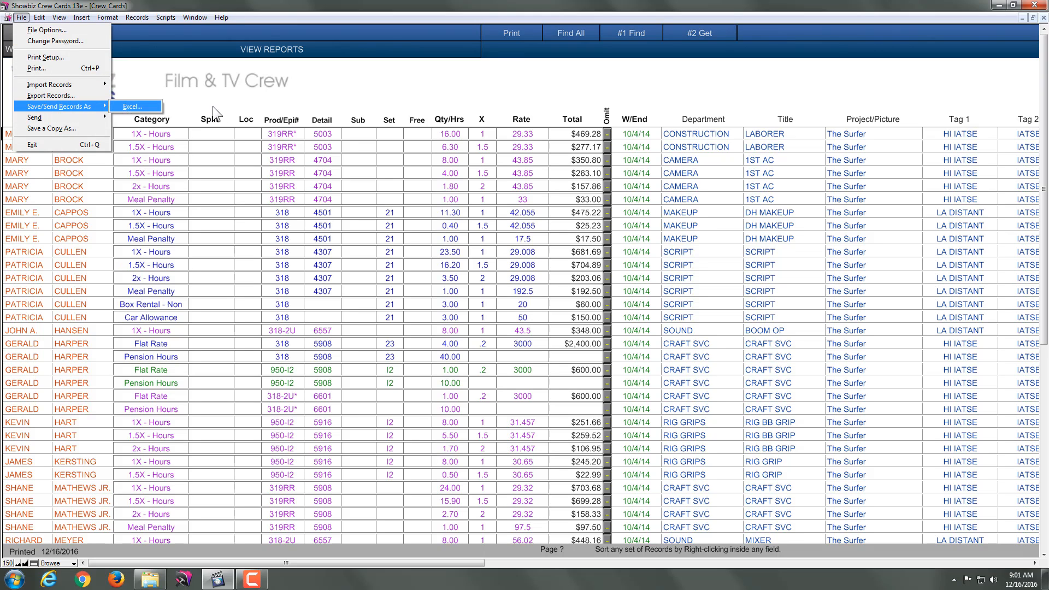
left_click(408, 87)
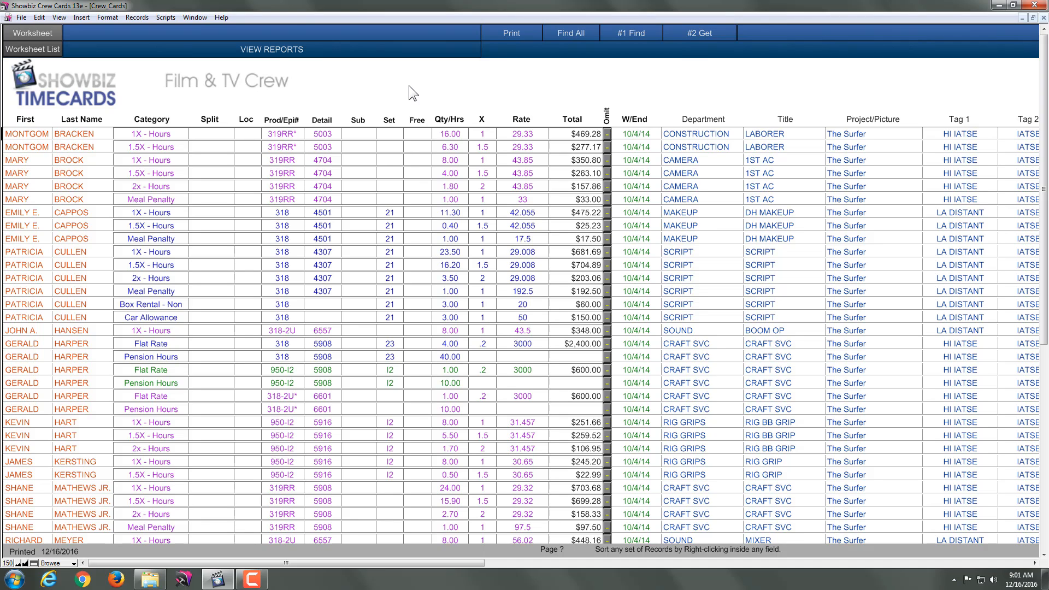
Step: Preview the summary report by department and proceed to print it with the report title Payroll Report
left_click(291, 54)
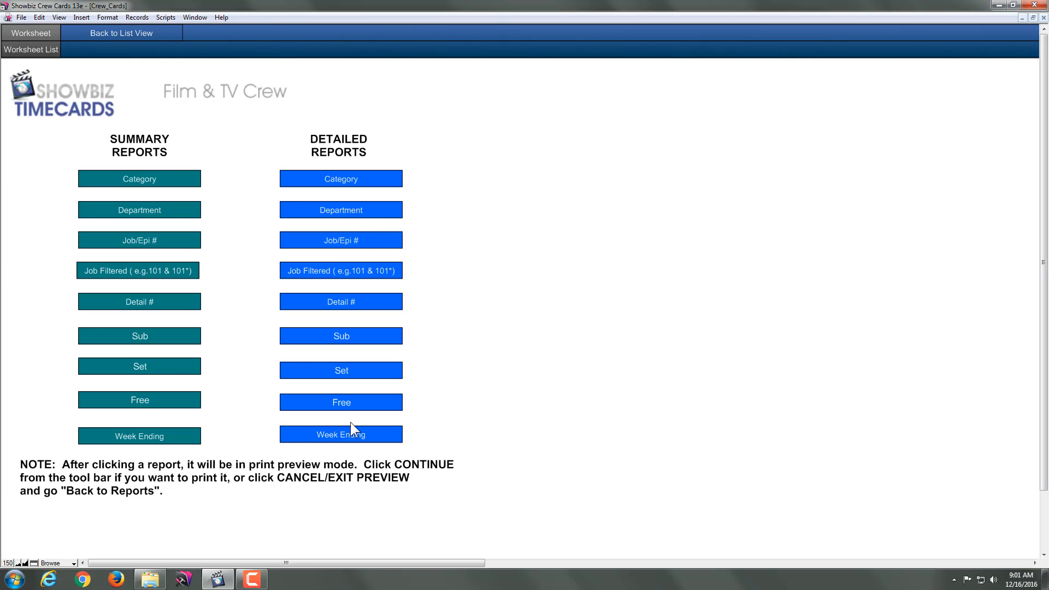
left_click(135, 216)
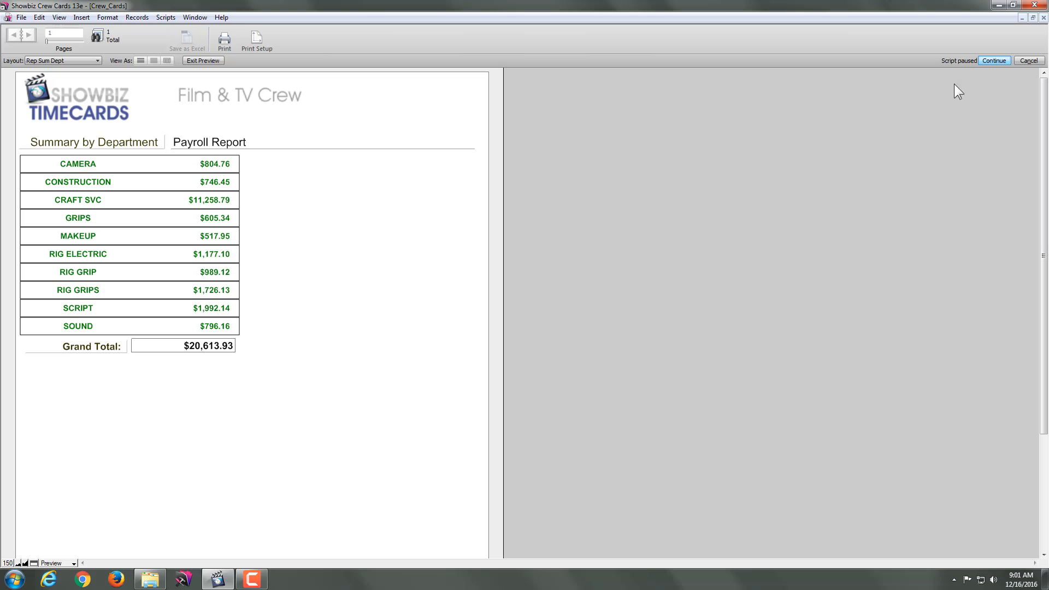
left_click(995, 61)
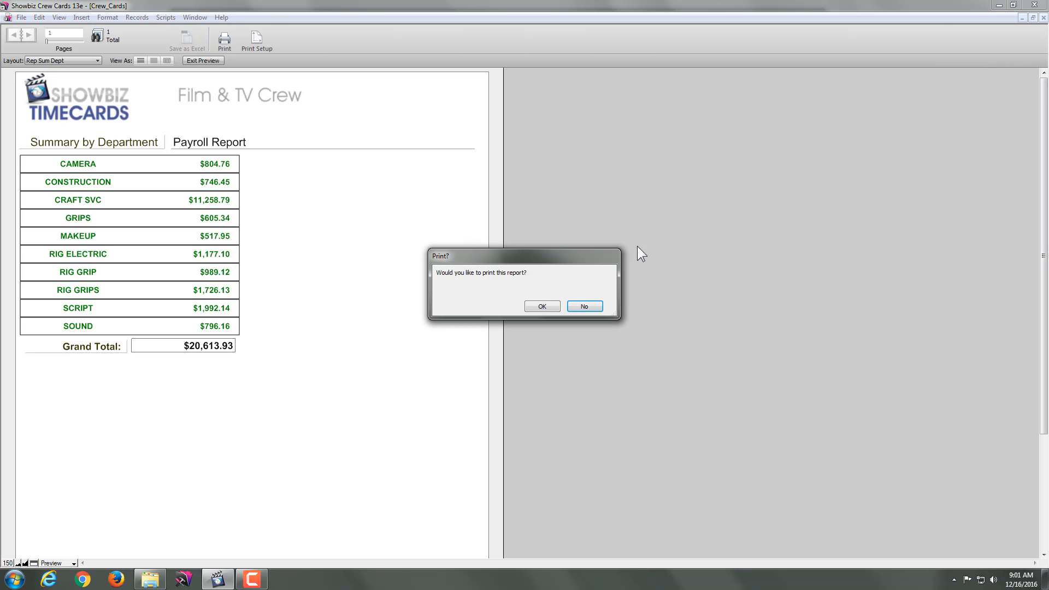
left_click(546, 307)
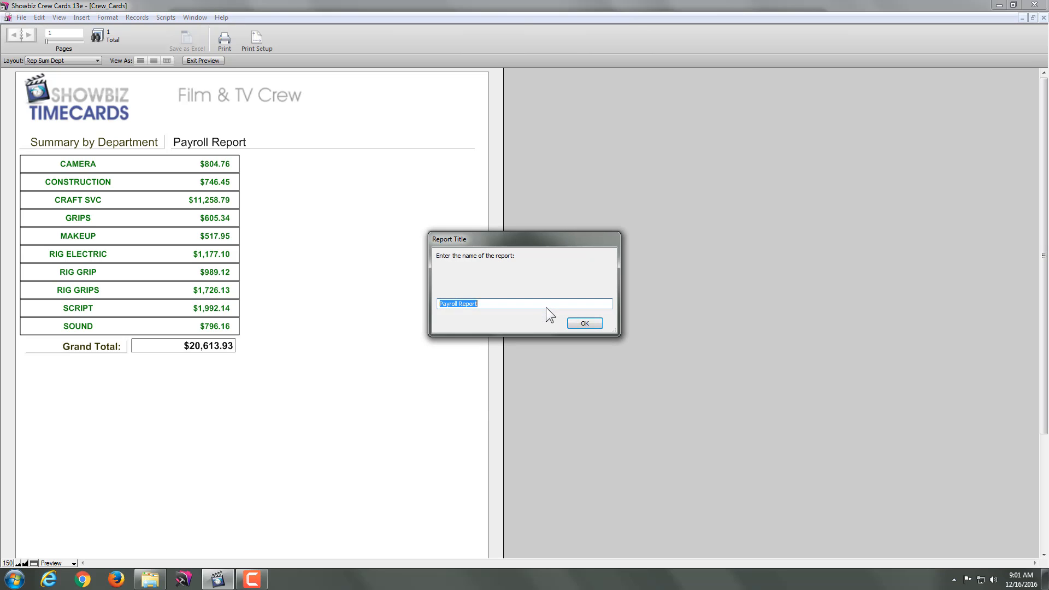
left_click_drag(494, 304, 402, 303)
left_click(593, 323)
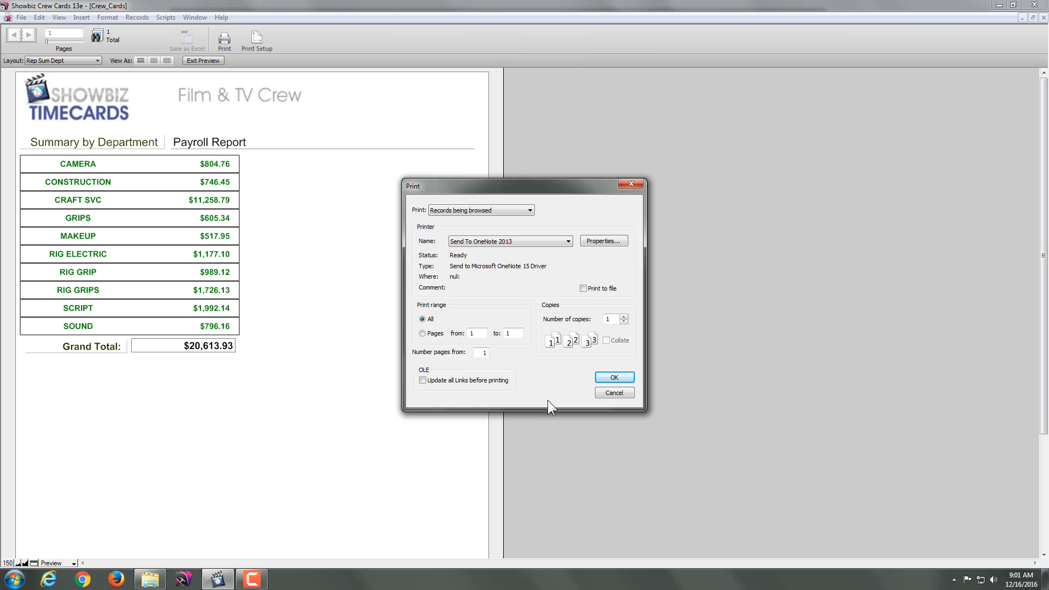
Step: Print the department summary to the PDF reDirect v2 printer, including all records being browsed
left_click(524, 241)
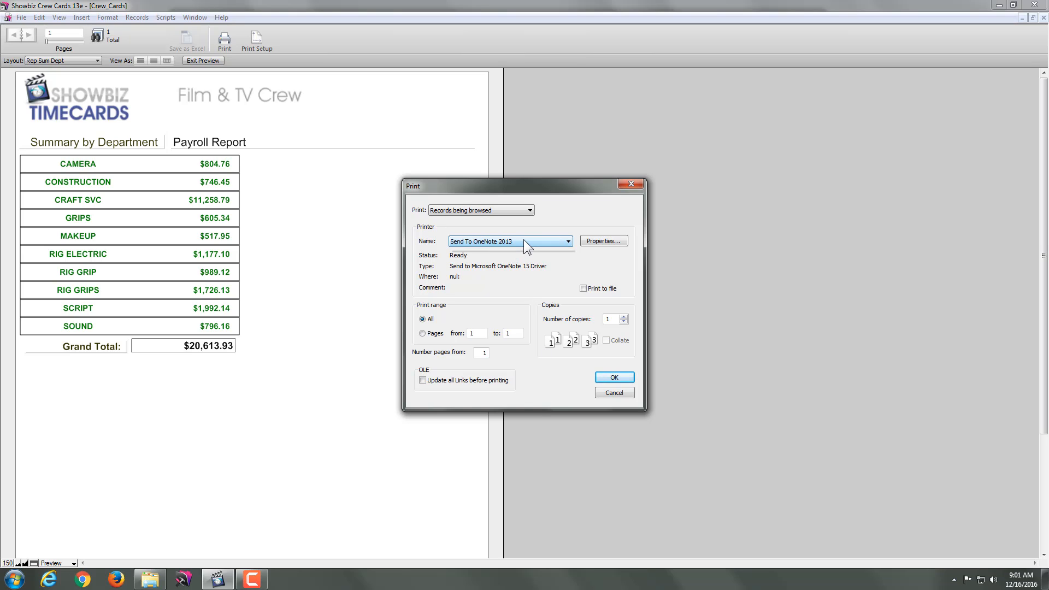
left_click(512, 273)
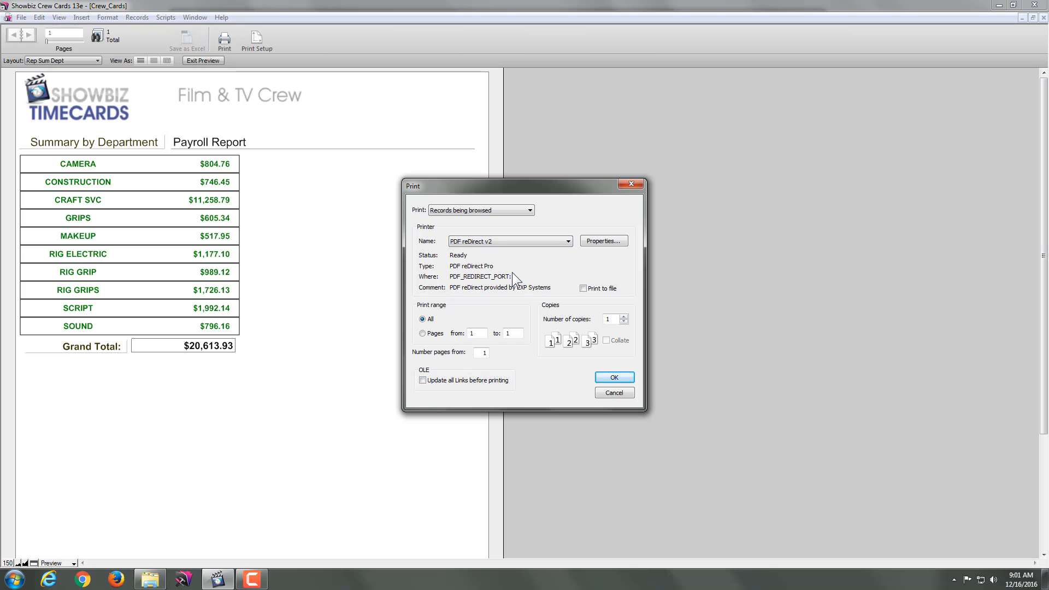
left_click(474, 210)
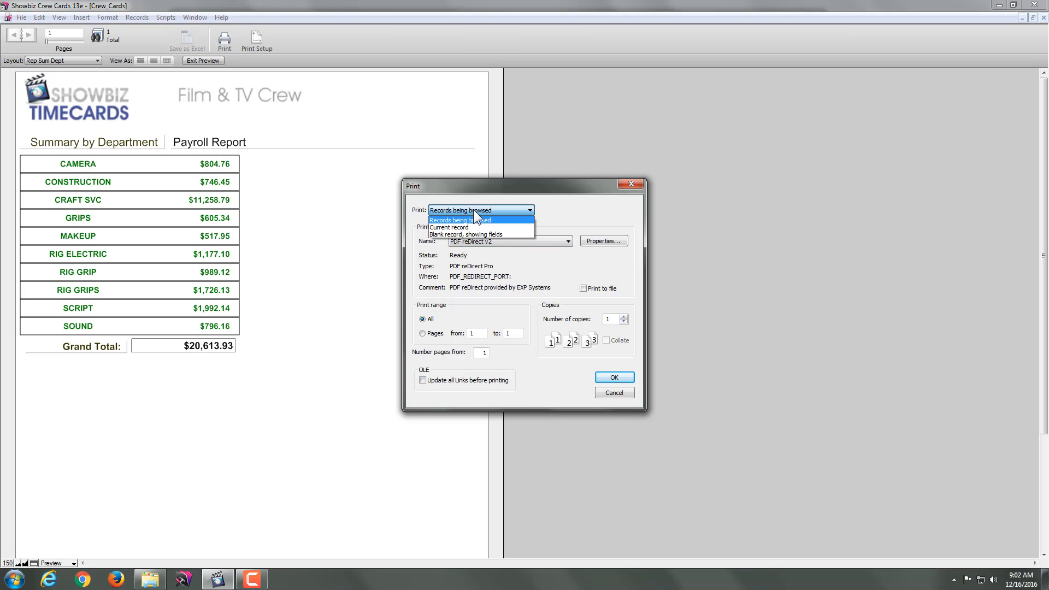
left_click(478, 221)
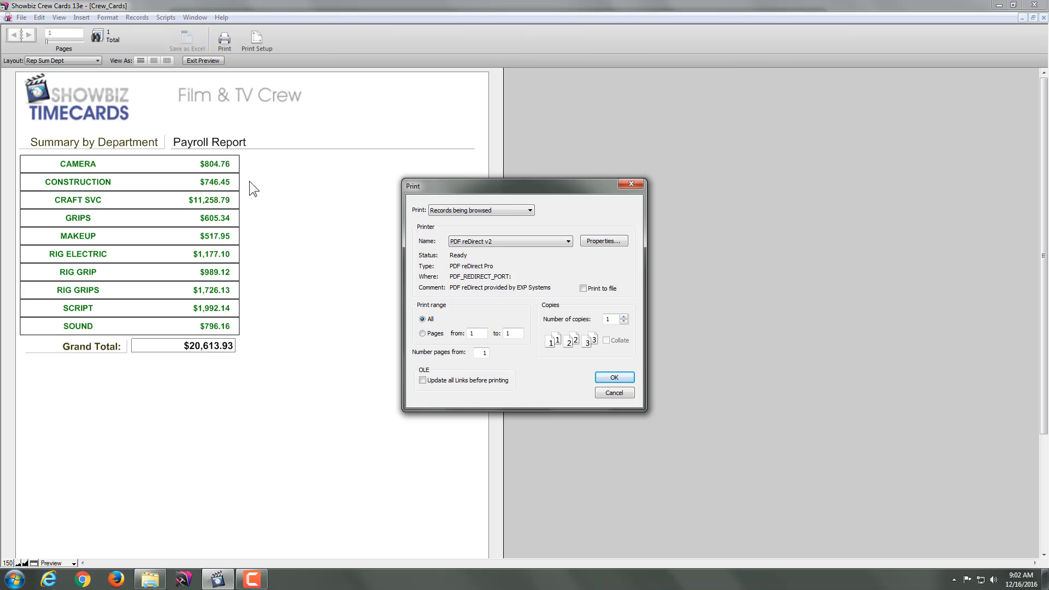
left_click(451, 211)
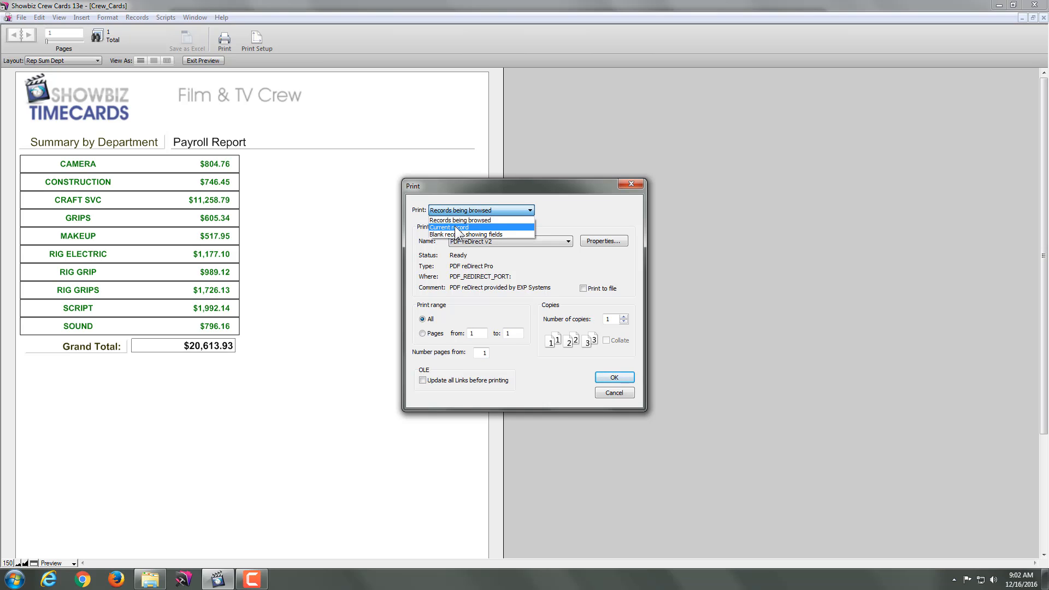
left_click(458, 220)
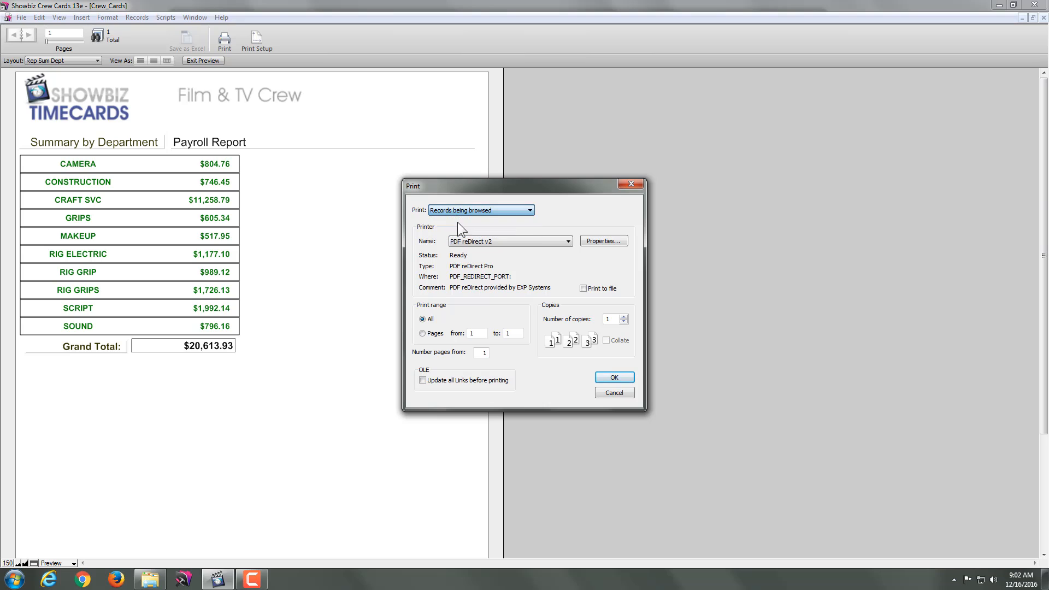
left_click(612, 378)
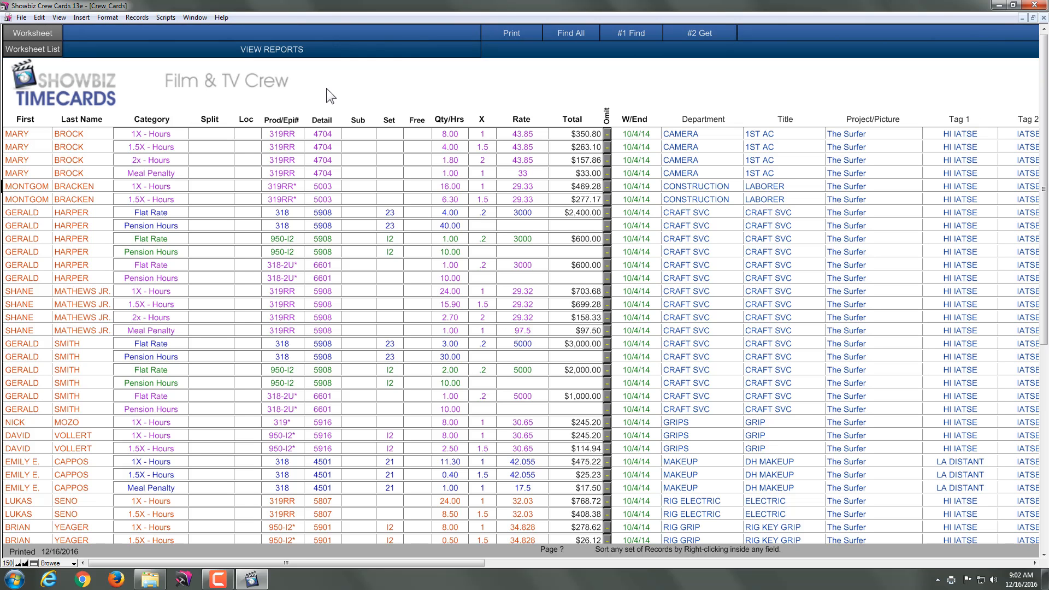
Step: Preview the detailed report by department and page through it to examine the department subtotals and grand total
left_click(287, 55)
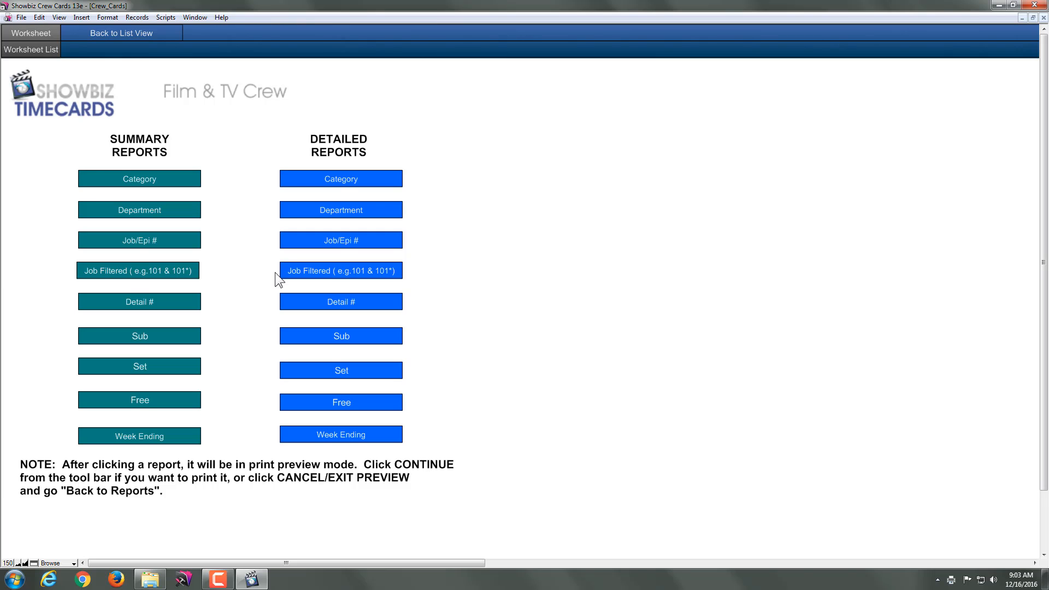
left_click(334, 211)
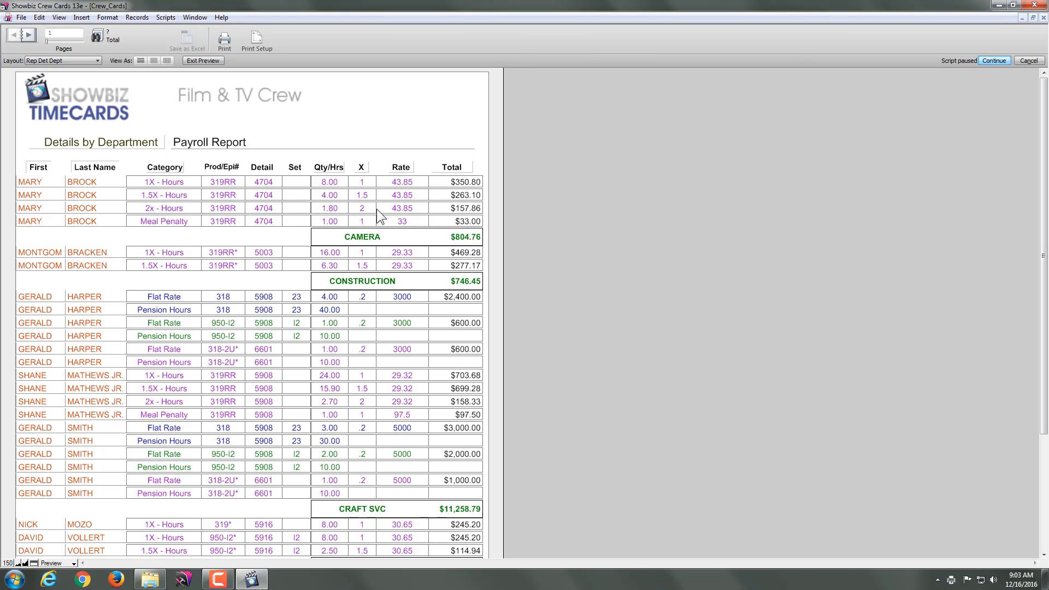
left_click(28, 36)
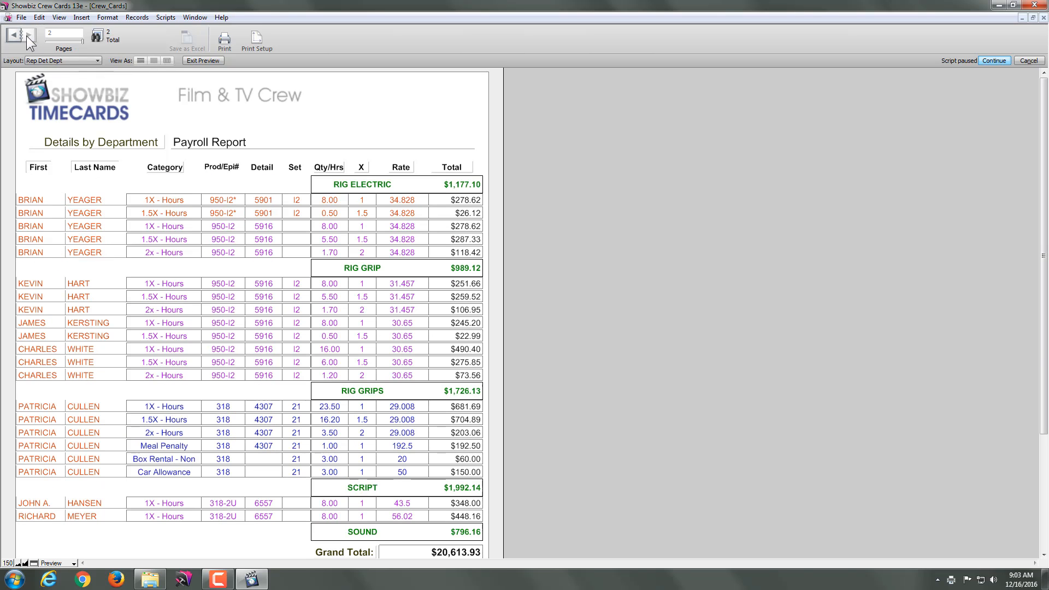
left_click(15, 36)
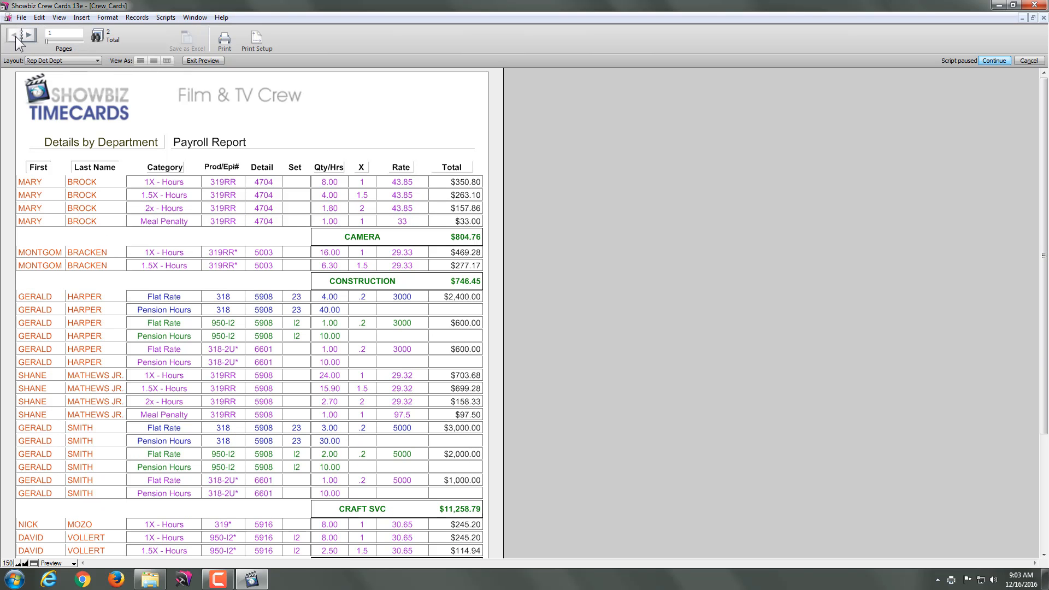
left_click(27, 36)
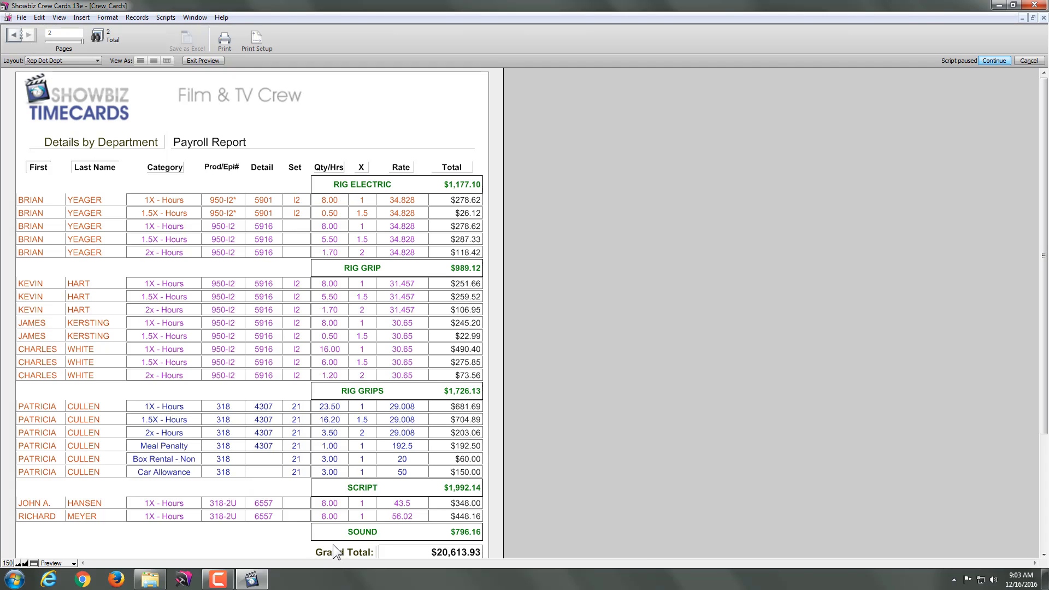
Step: Proceed to print the detailed department report with the title Payroll Report
left_click(993, 61)
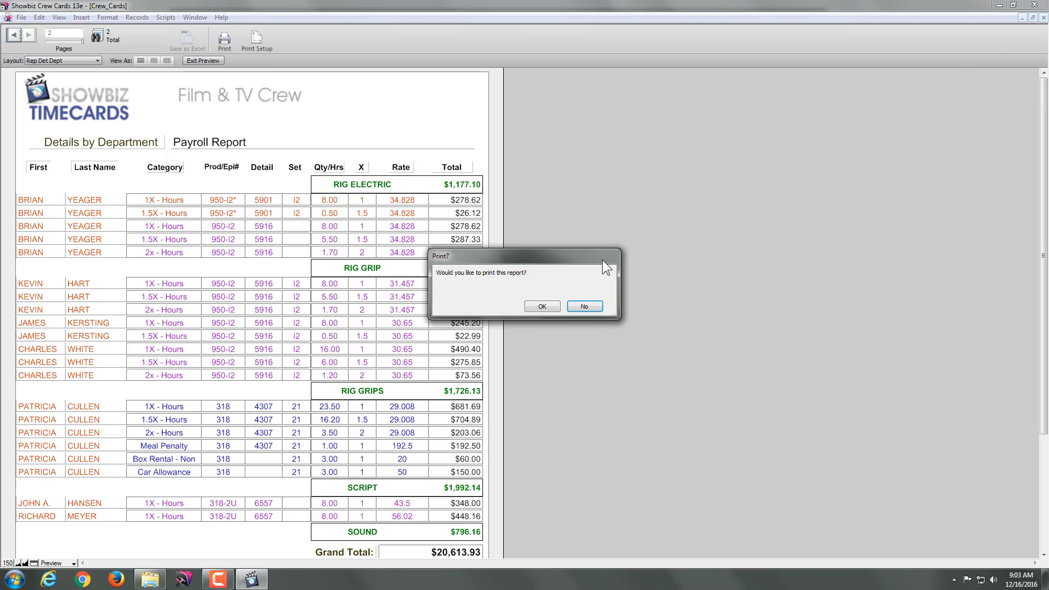
left_click(536, 307)
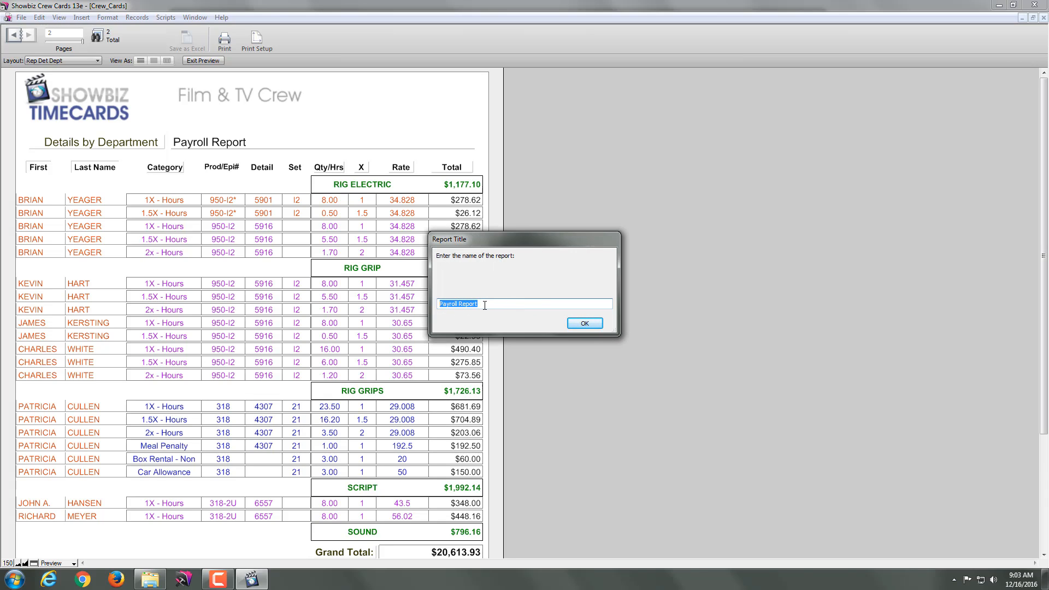
left_click(577, 322)
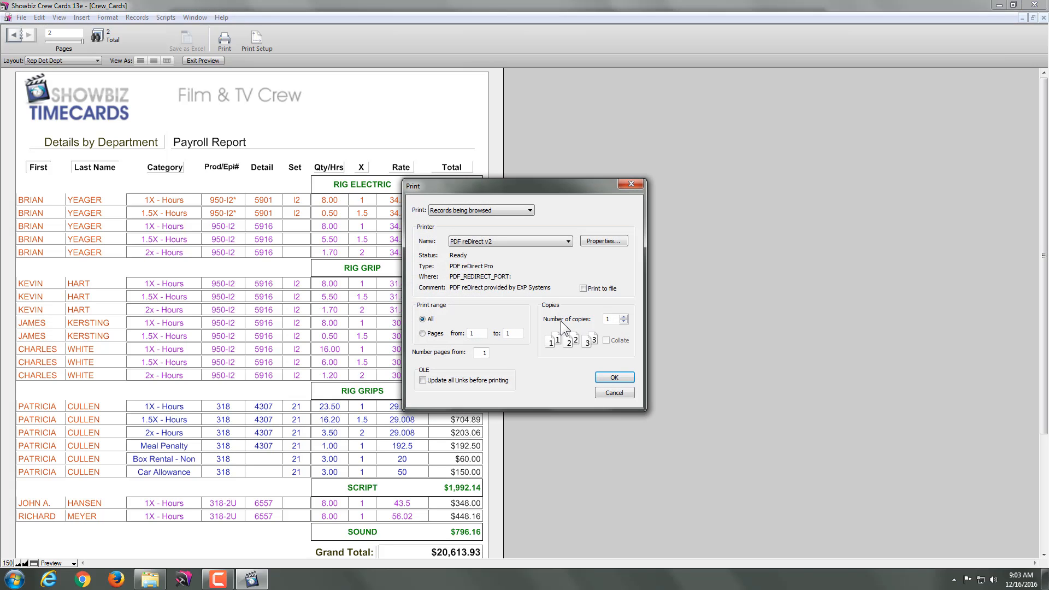